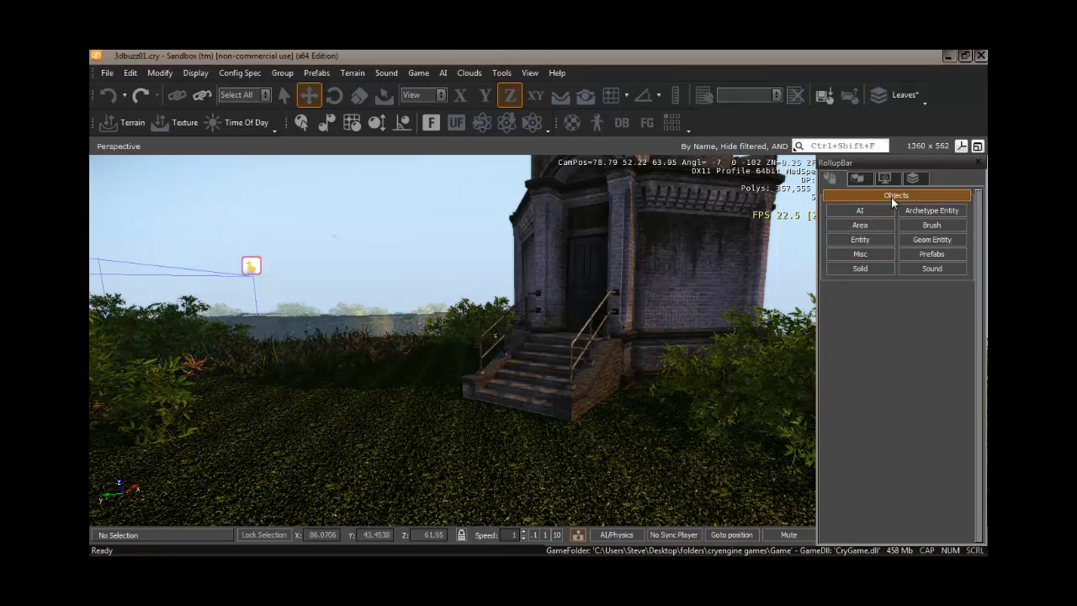
Create a decal object at the foot of the lighthouse stairs with terrain following enabled.
{"action": "left_click", "coordinate": [863, 254]}
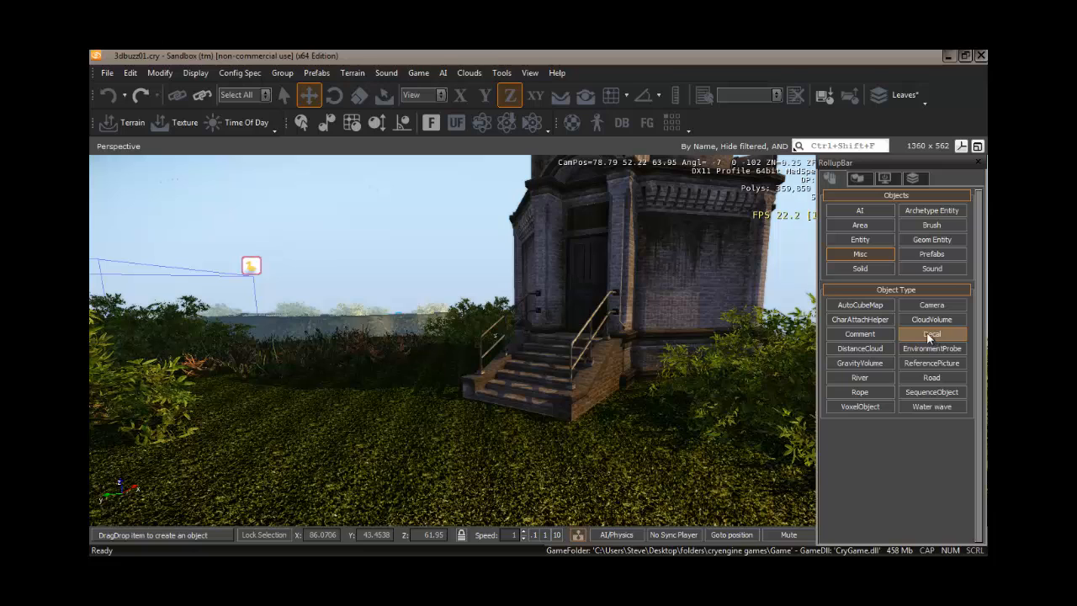
{"action": "left_click", "coordinate": [560, 99]}
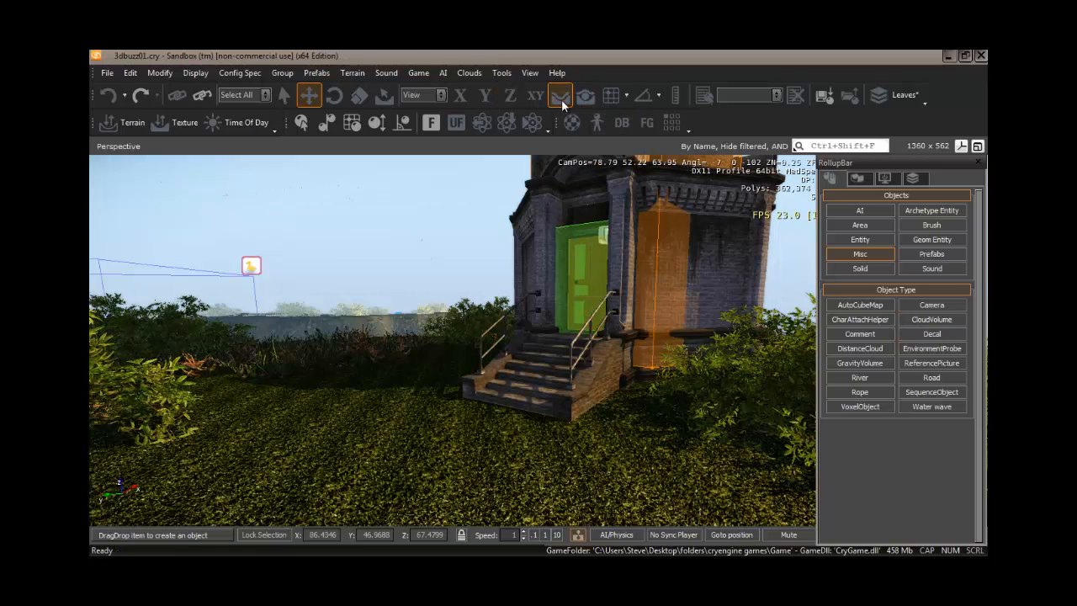
{"action": "left_click", "coordinate": [931, 336]}
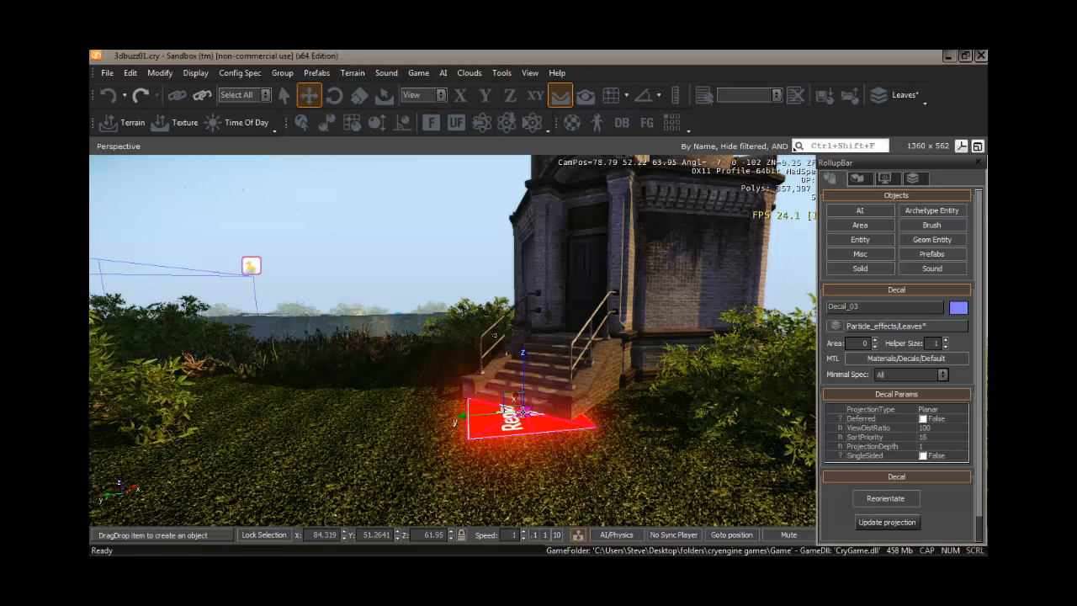
{"action": "left_click", "coordinate": [522, 412]}
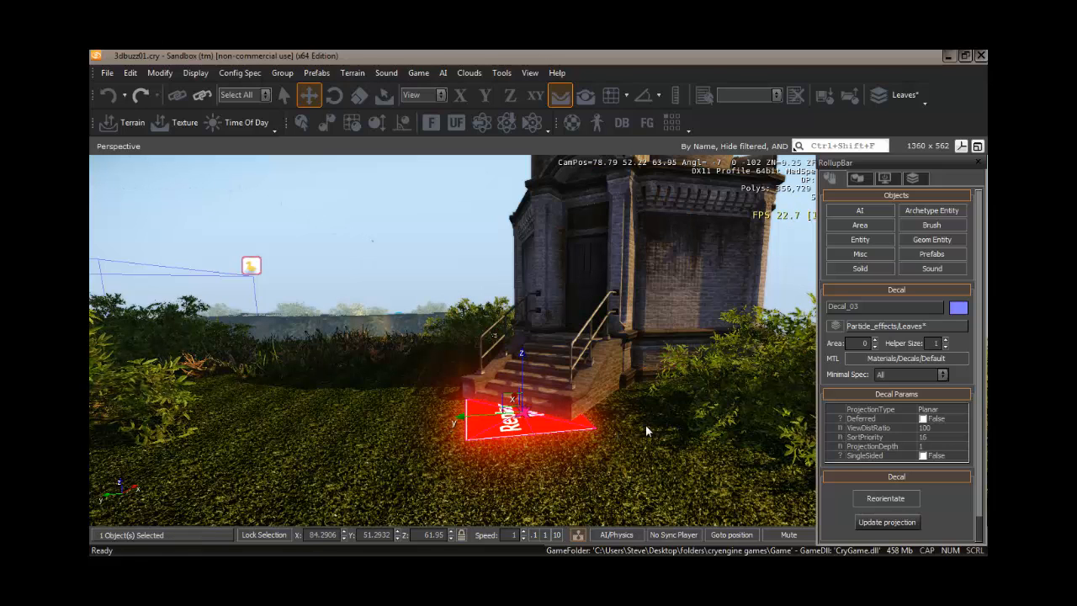
Assign the blood_splat5 material from the decals library to the decal.
{"action": "left_click", "coordinate": [909, 358]}
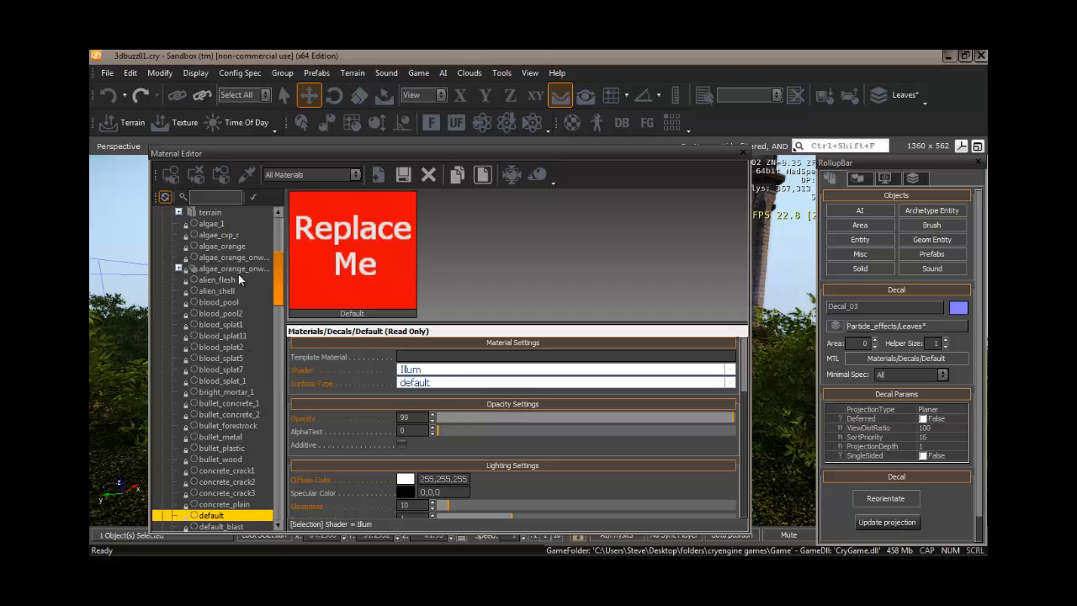
{"action": "left_click_drag", "start_coordinate": [278, 293], "coordinate": [281, 259]}
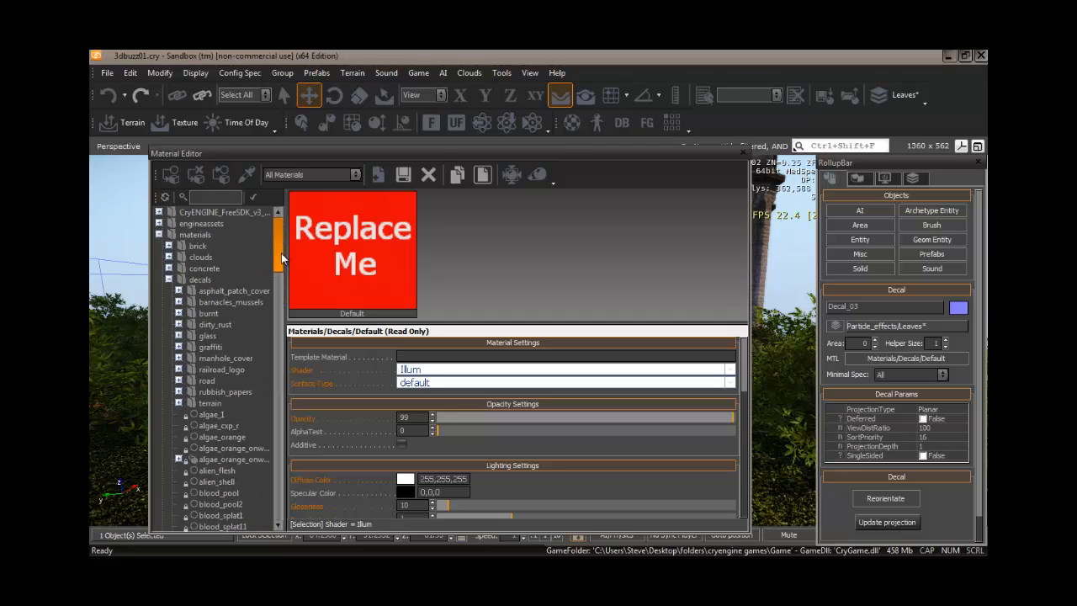
{"action": "left_click", "coordinate": [169, 280]}
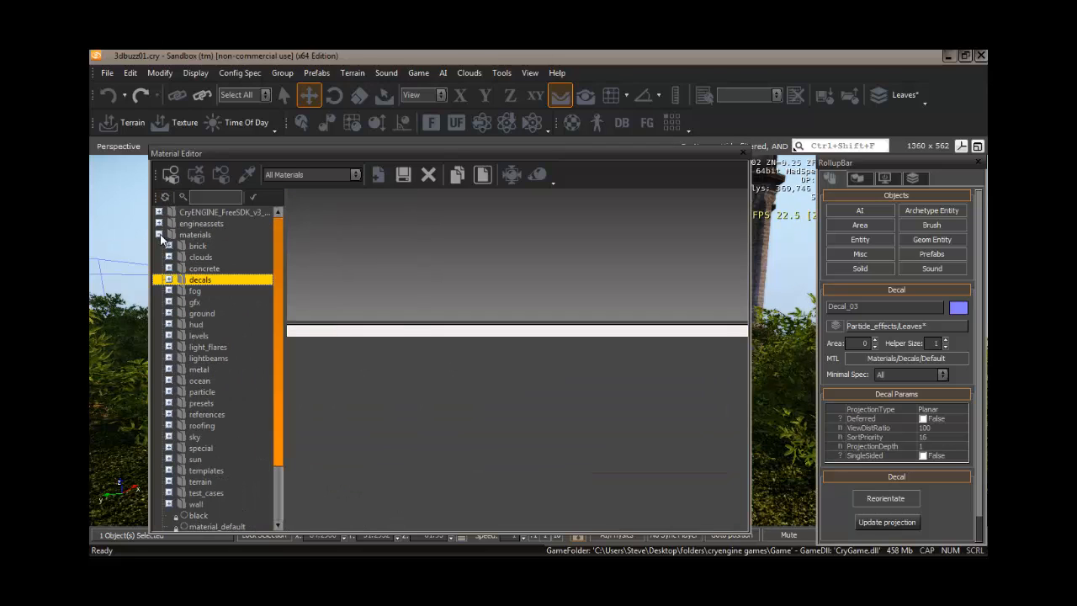
{"action": "left_click", "coordinate": [169, 279]}
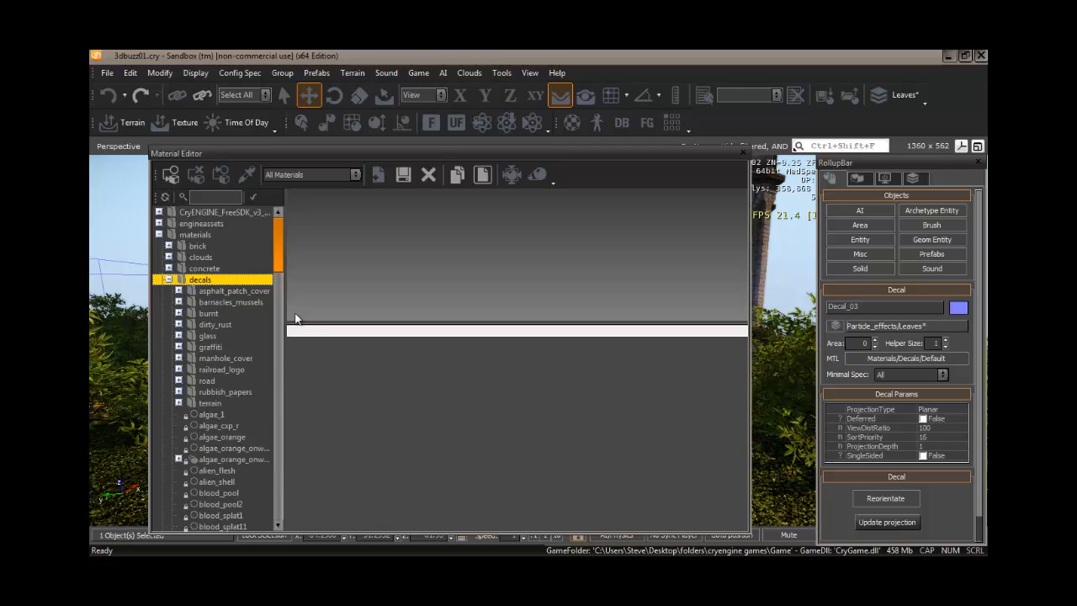
{"action": "left_click_drag", "start_coordinate": [280, 260], "coordinate": [274, 300]}
{"action": "left_click", "coordinate": [233, 323]}
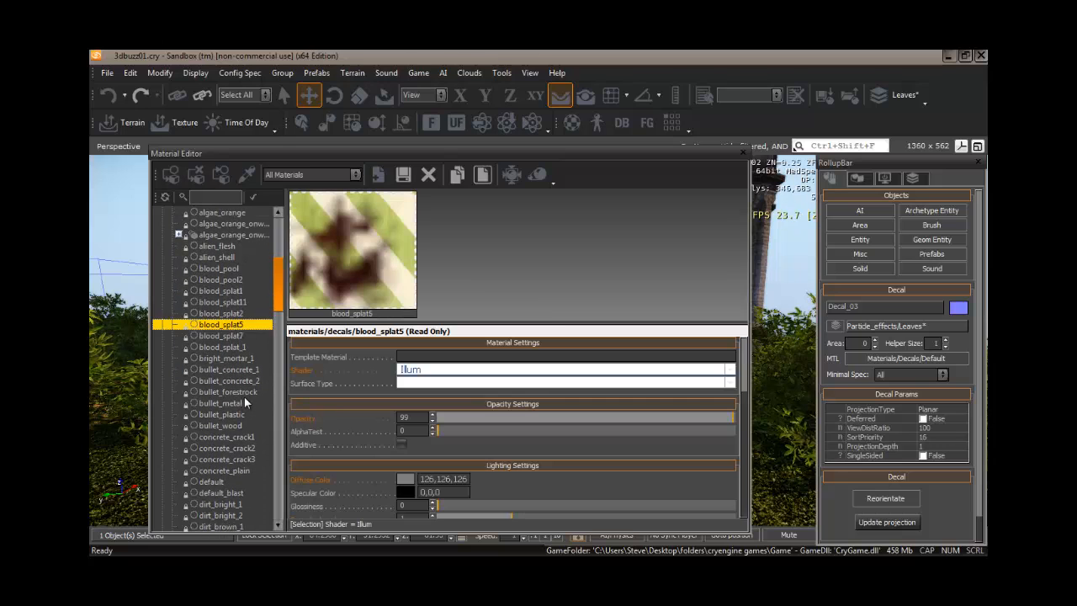
{"action": "left_click", "coordinate": [172, 176]}
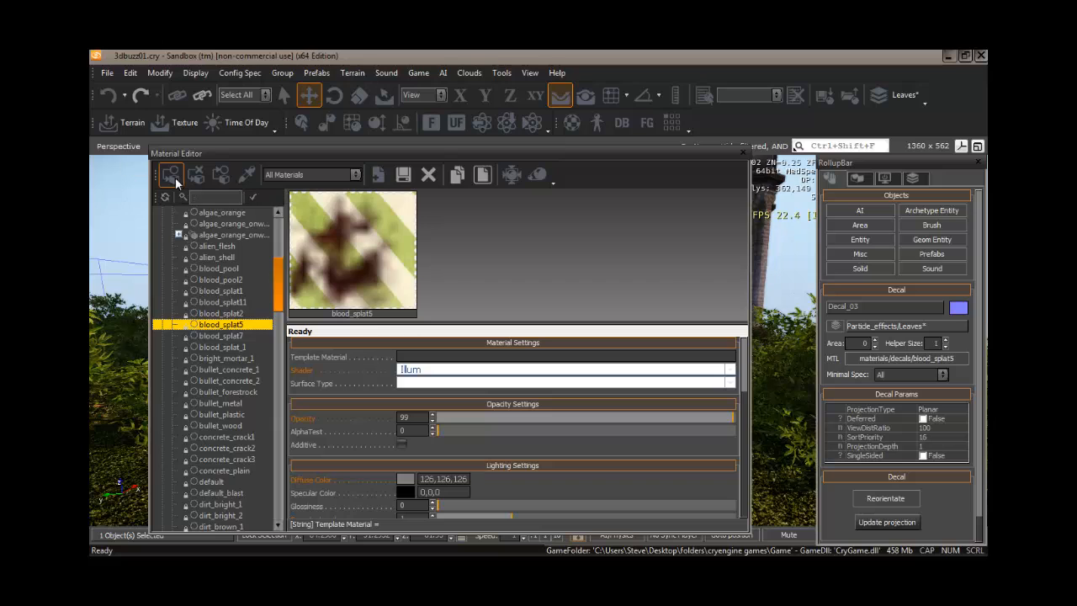
{"action": "left_click", "coordinate": [743, 152]}
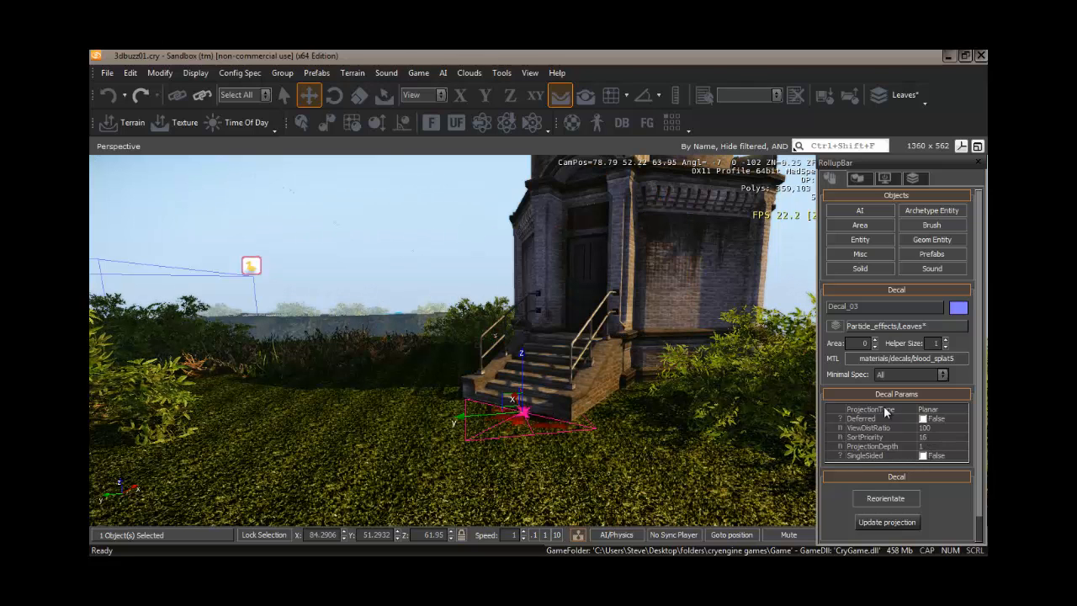
Set the decal's ProjectionType to ProjectOnTerrainAndStaticObjects.
{"action": "left_click", "coordinate": [963, 409]}
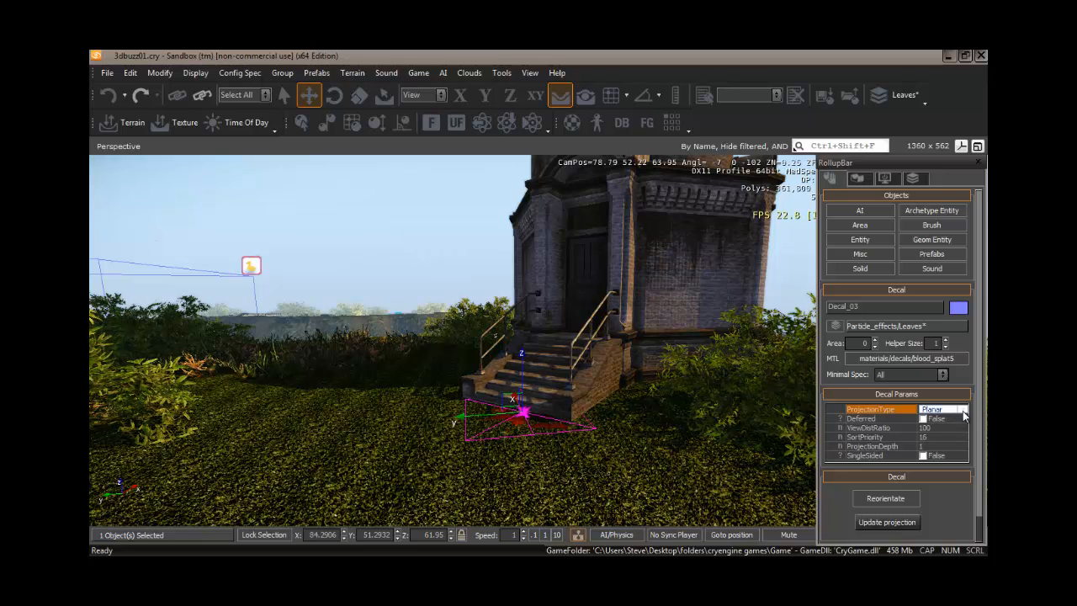
{"action": "left_click", "coordinate": [963, 409]}
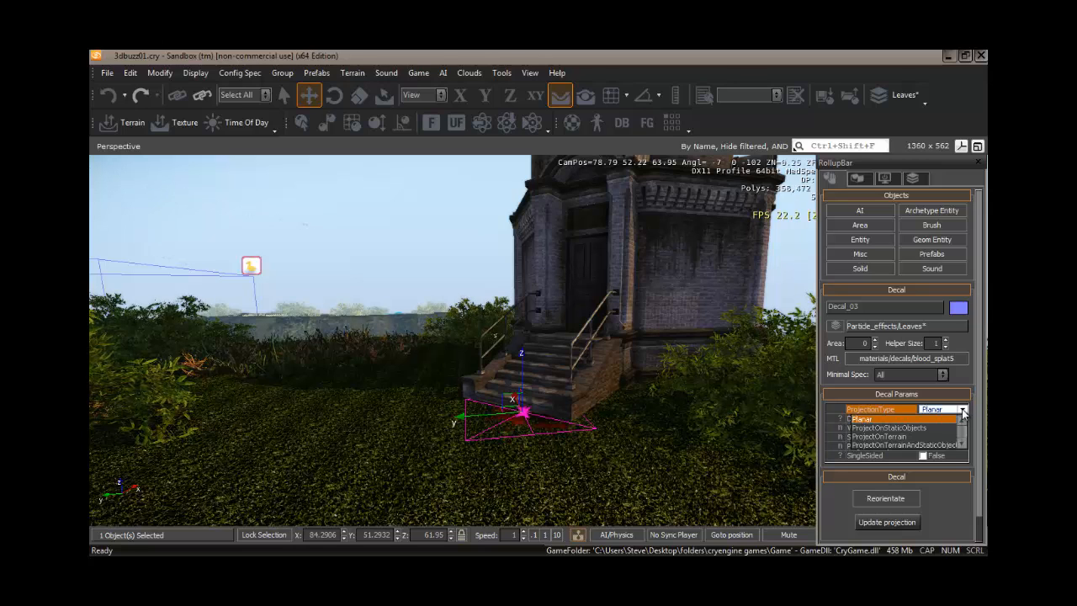
{"action": "left_click", "coordinate": [919, 445]}
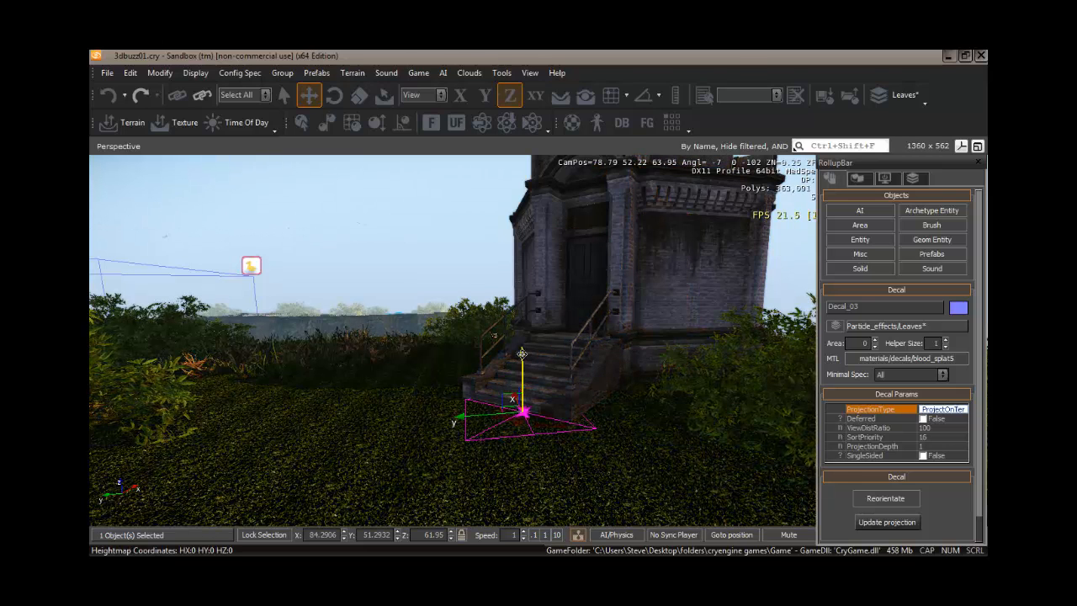
Raise the decal slightly and scale it down uniformly to about 0.77.
{"action": "left_click_drag", "start_coordinate": [522, 353], "coordinate": [526, 328]}
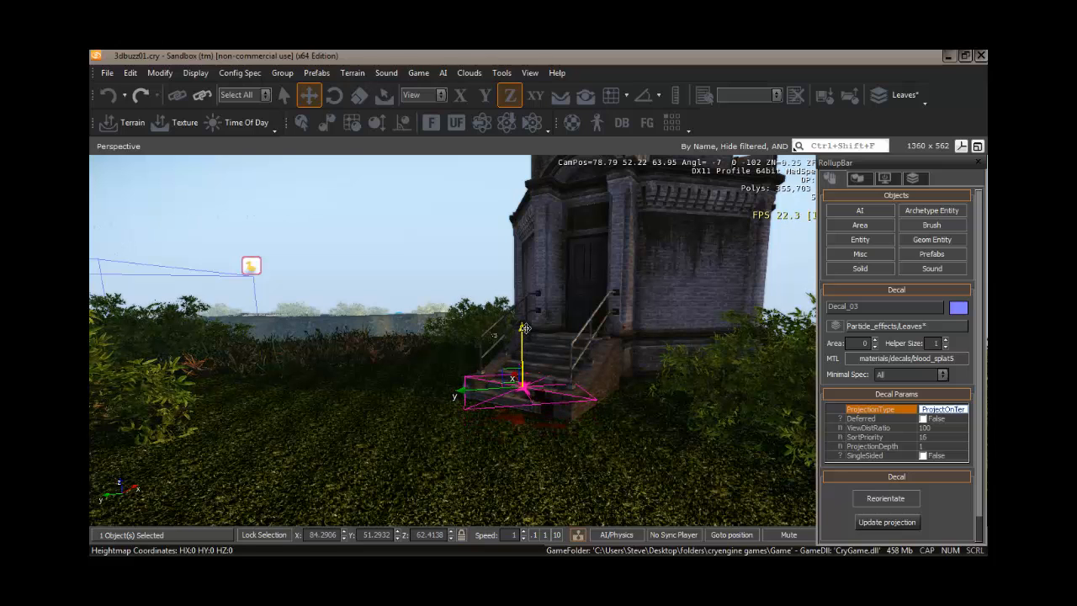
{"action": "right_click_drag", "start_coordinate": [543, 457], "coordinate": [521, 463]}
{"action": "key", "text": "w"}
{"action": "key", "text": "s"}
{"action": "key", "text": "w"}
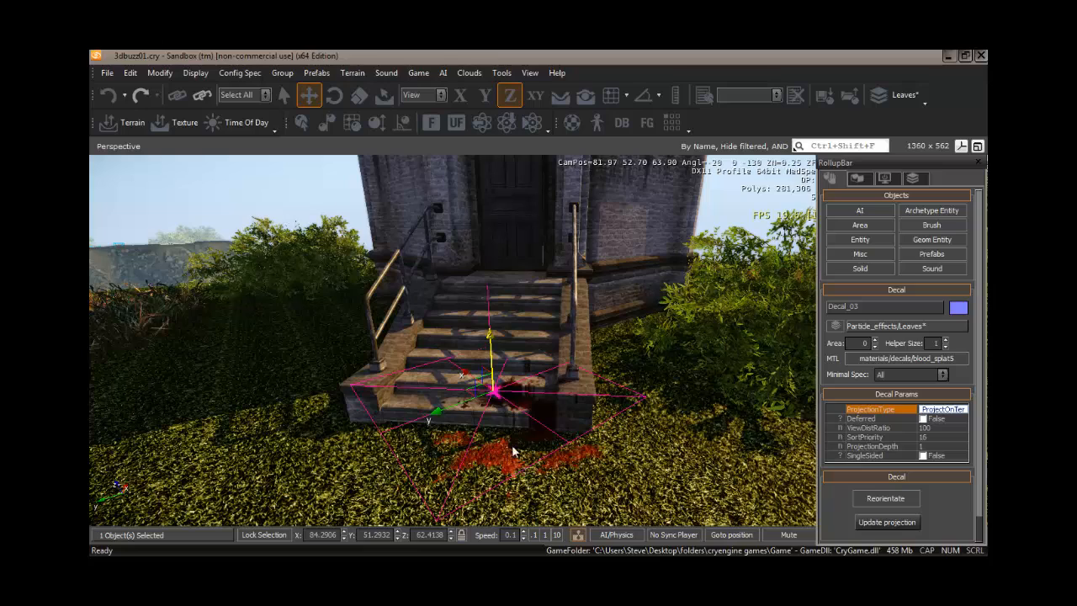
{"action": "mouse_move", "coordinate": [489, 336]}
{"action": "left_mouse_down"}
{"action": "mouse_move", "coordinate": [488, 405]}
{"action": "mouse_move", "coordinate": [485, 335]}
{"action": "left_mouse_up"}
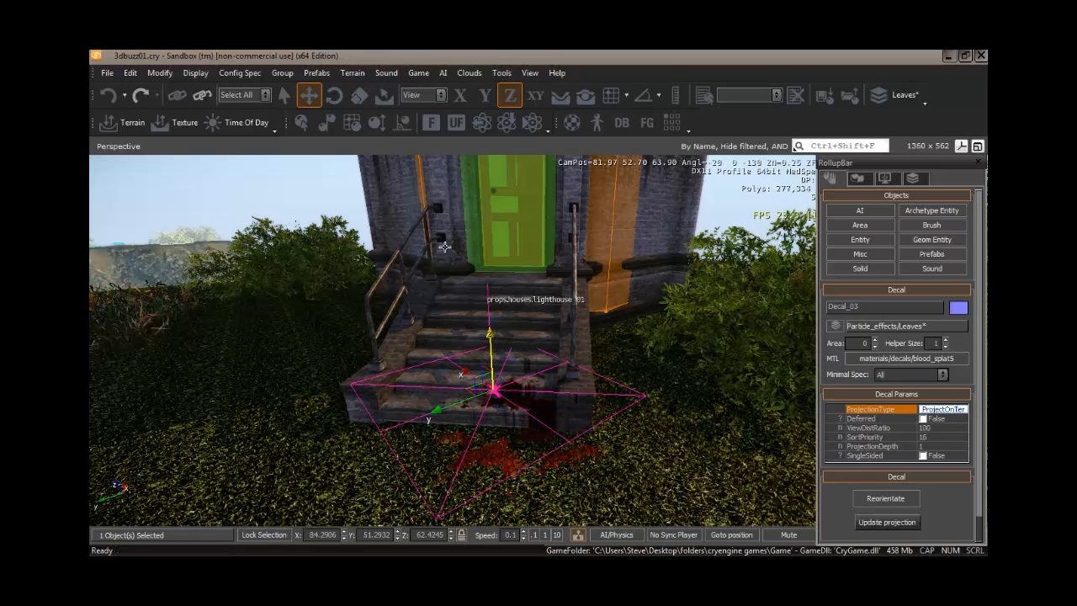
{"action": "left_click", "coordinate": [360, 98]}
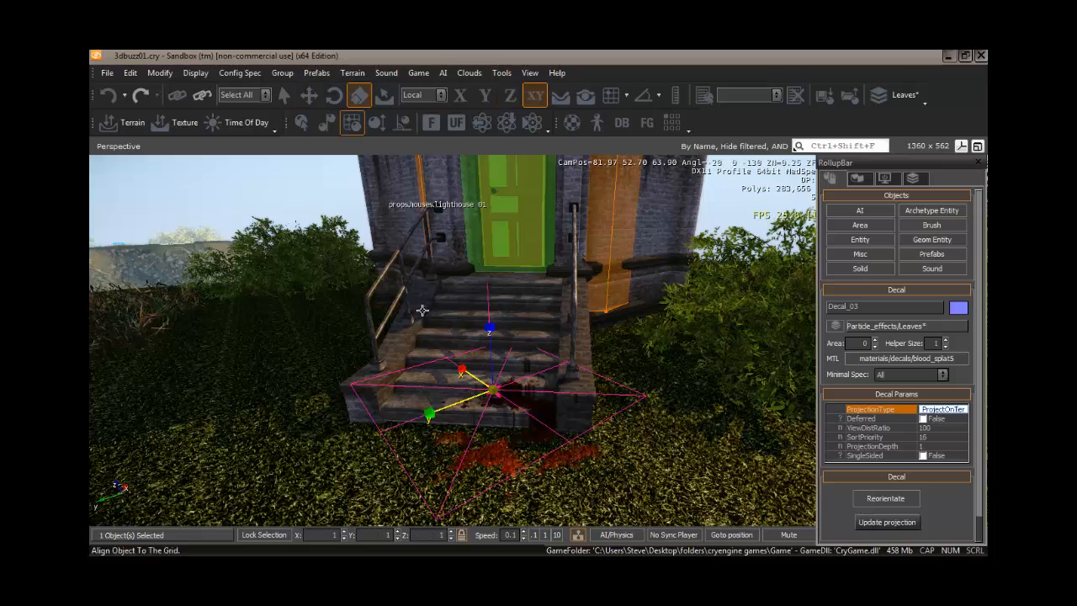
{"action": "left_click_drag", "start_coordinate": [491, 392], "coordinate": [490, 417]}
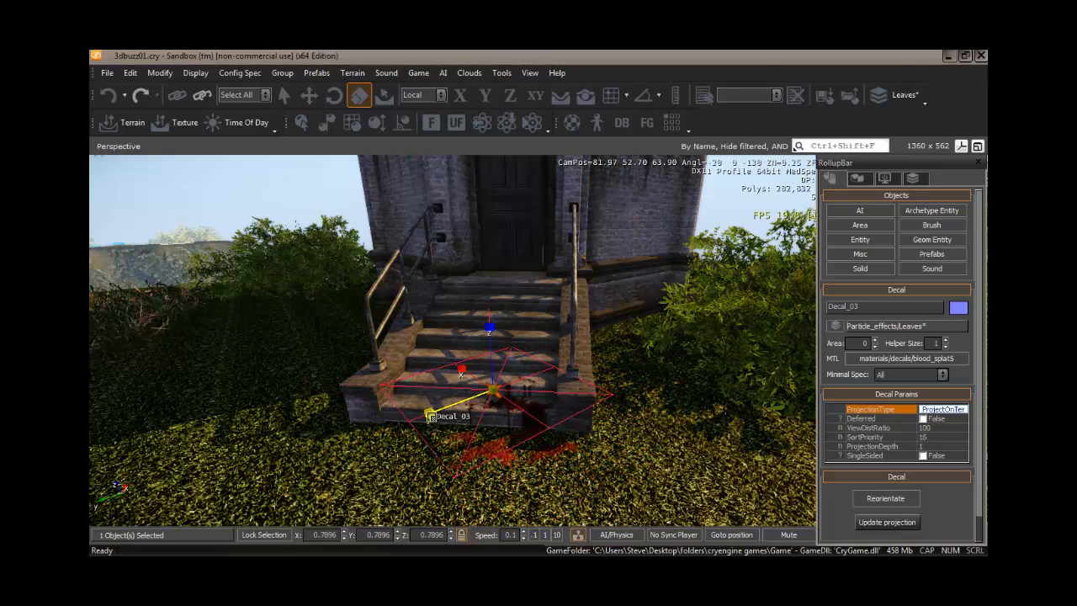
{"action": "left_click_drag", "start_coordinate": [429, 417], "coordinate": [427, 422]}
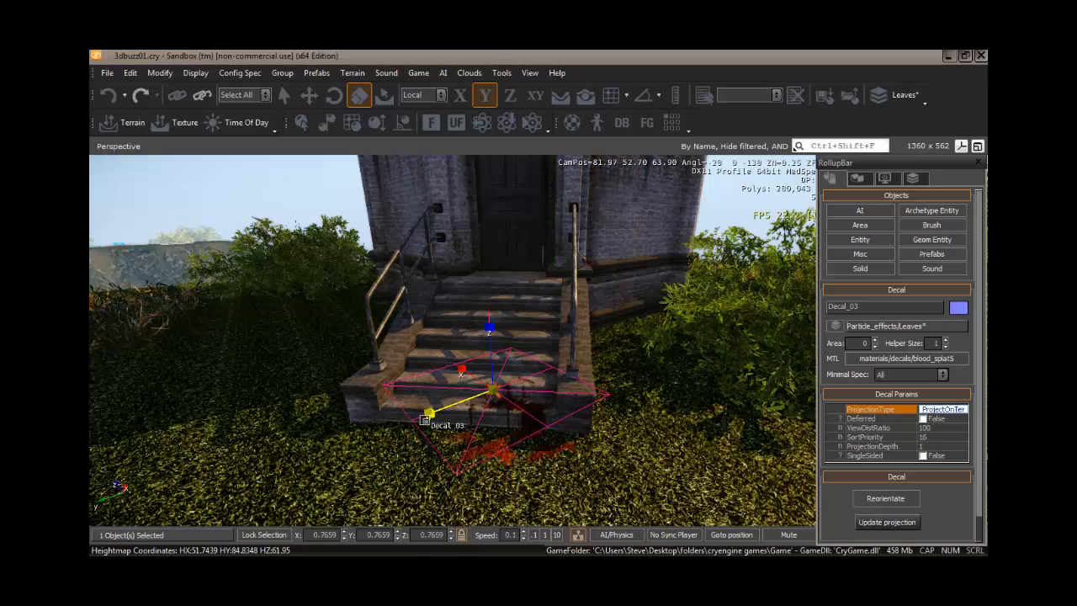
Lower the decal slightly along its Z axis.
{"action": "left_click", "coordinate": [311, 98]}
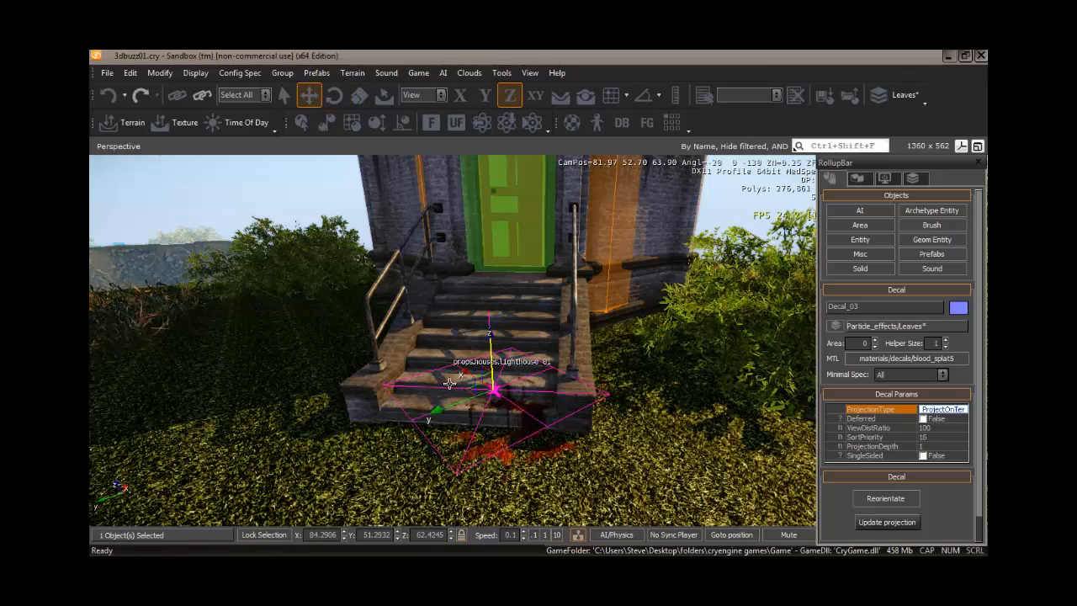
{"action": "left_click_drag", "start_coordinate": [439, 415], "coordinate": [430, 413]}
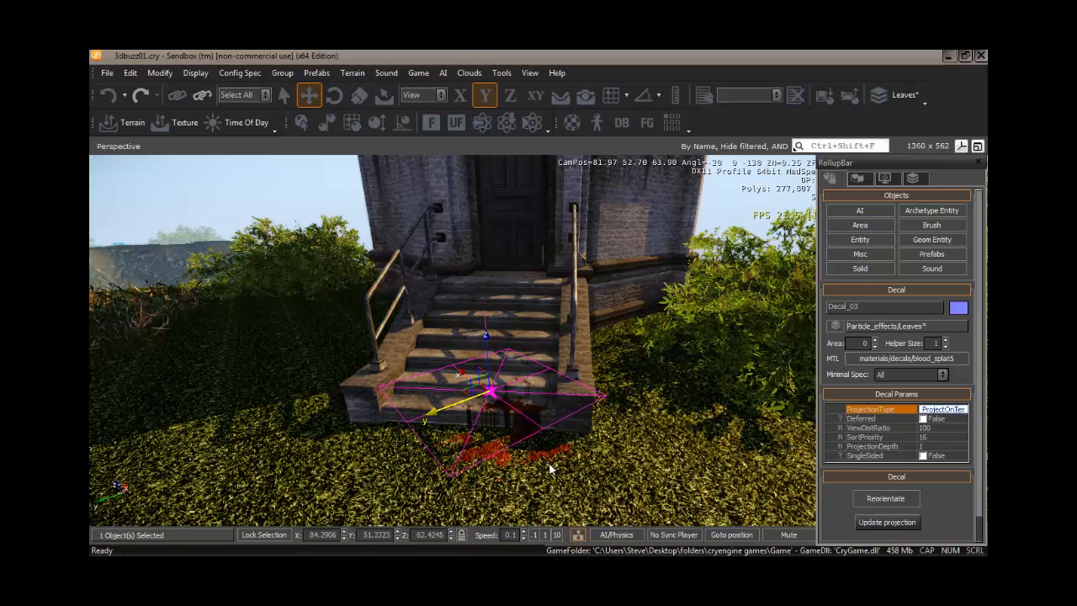
{"action": "key", "text": "ctrl+z"}
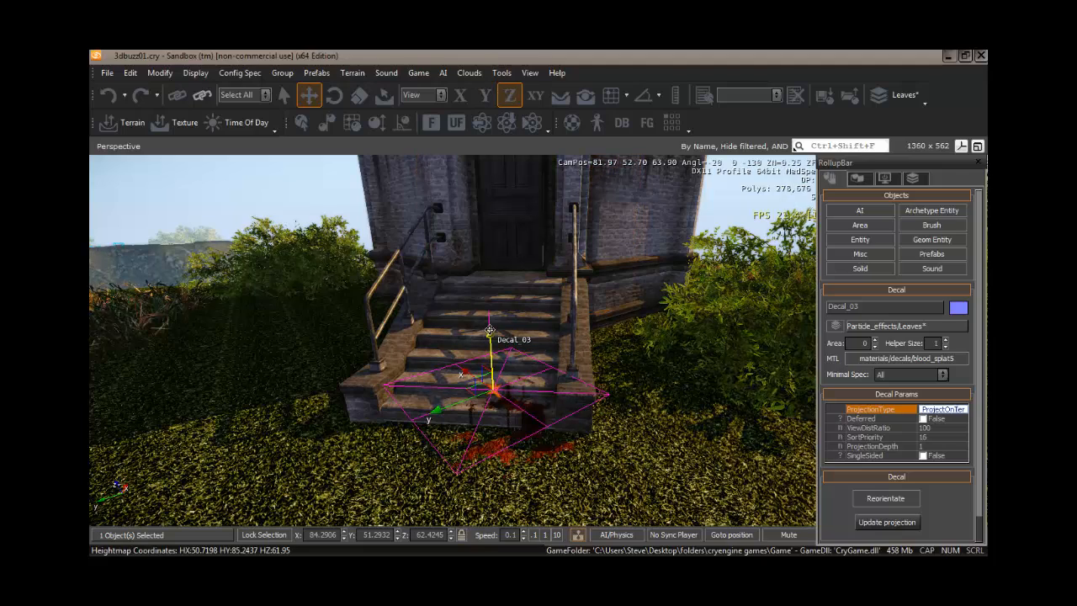
{"action": "left_click_drag", "start_coordinate": [490, 329], "coordinate": [491, 348]}
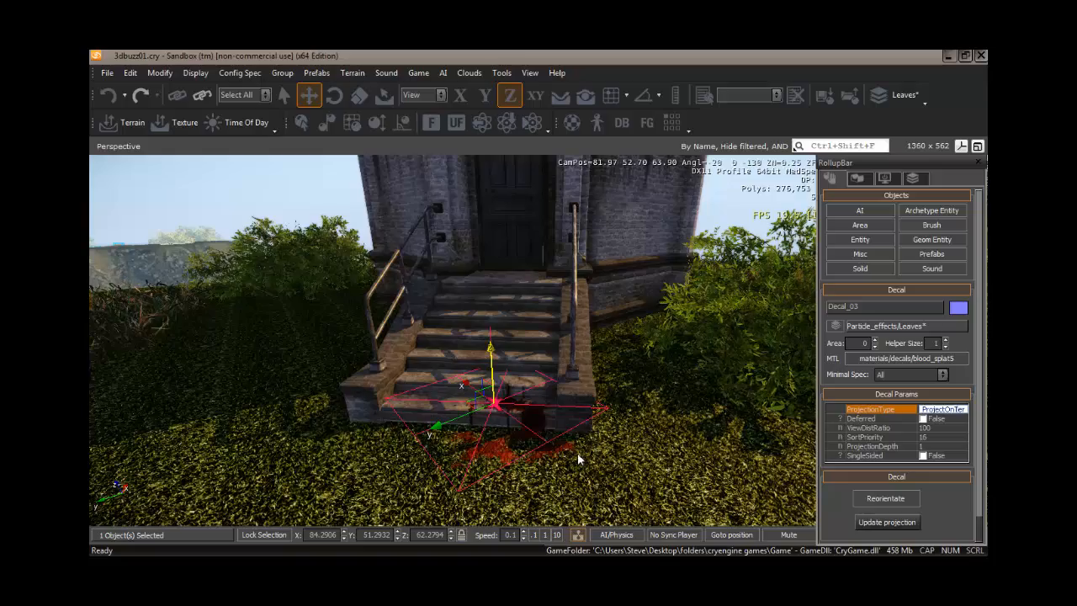
Create a second decal on the dirt road with terrain following enabled.
{"action": "right_click_drag", "start_coordinate": [579, 455], "coordinate": [539, 478]}
{"action": "key", "text": "w"}
{"action": "left_click", "coordinate": [545, 535]}
{"action": "key", "text": "w"}
{"action": "key", "text": "w"}
{"action": "key", "text": "w"}
{"action": "key", "text": "w"}
{"action": "key", "text": "w"}
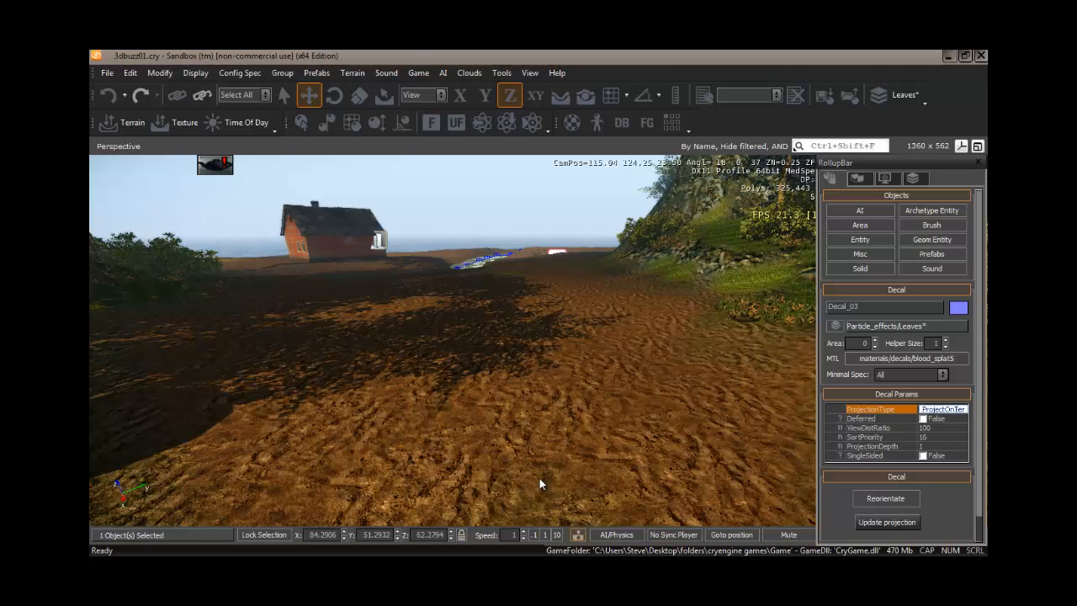
{"action": "key", "text": "ctrl+g"}
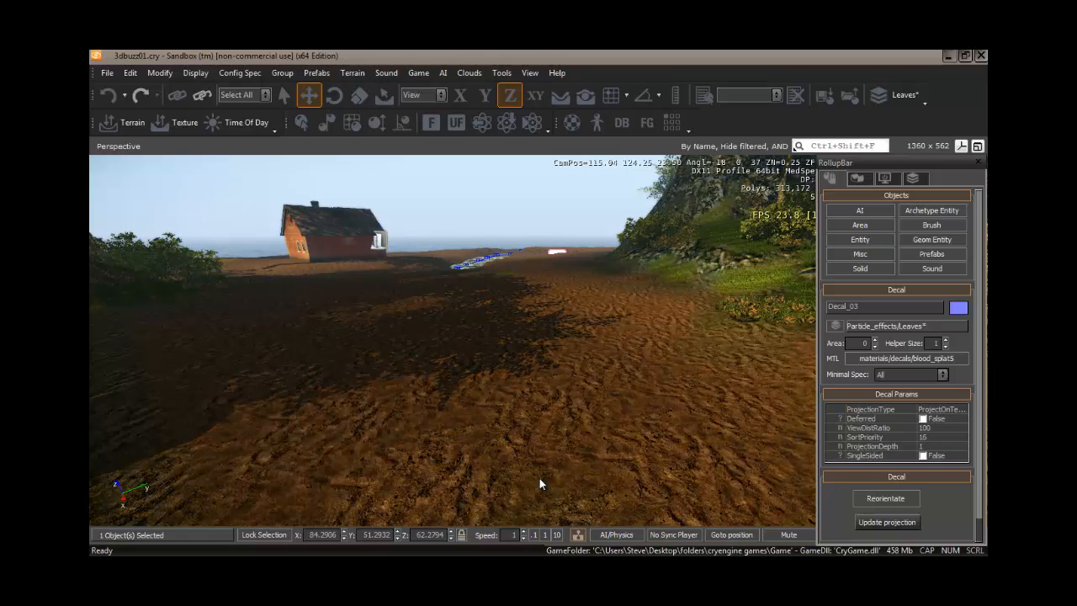
{"action": "left_click", "coordinate": [862, 254]}
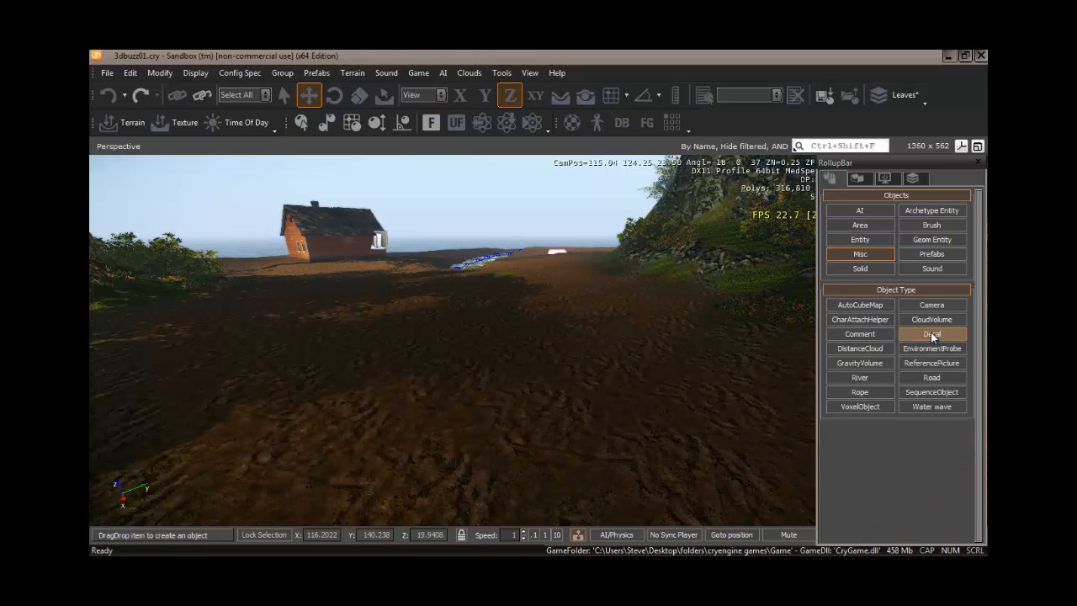
{"action": "left_click", "coordinate": [561, 96]}
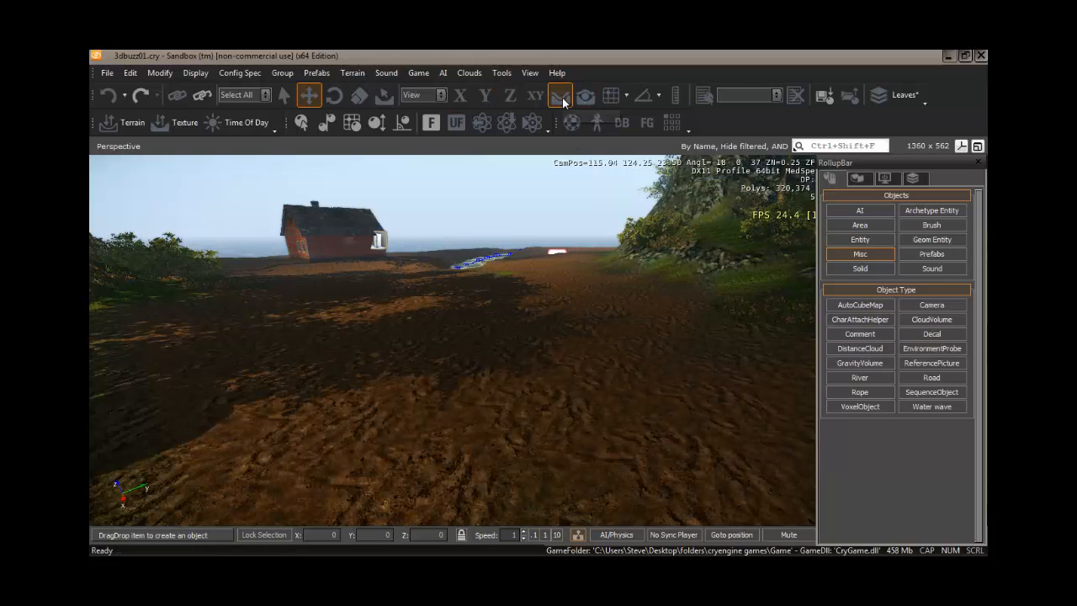
{"action": "left_click", "coordinate": [932, 336]}
{"action": "left_click", "coordinate": [547, 366]}
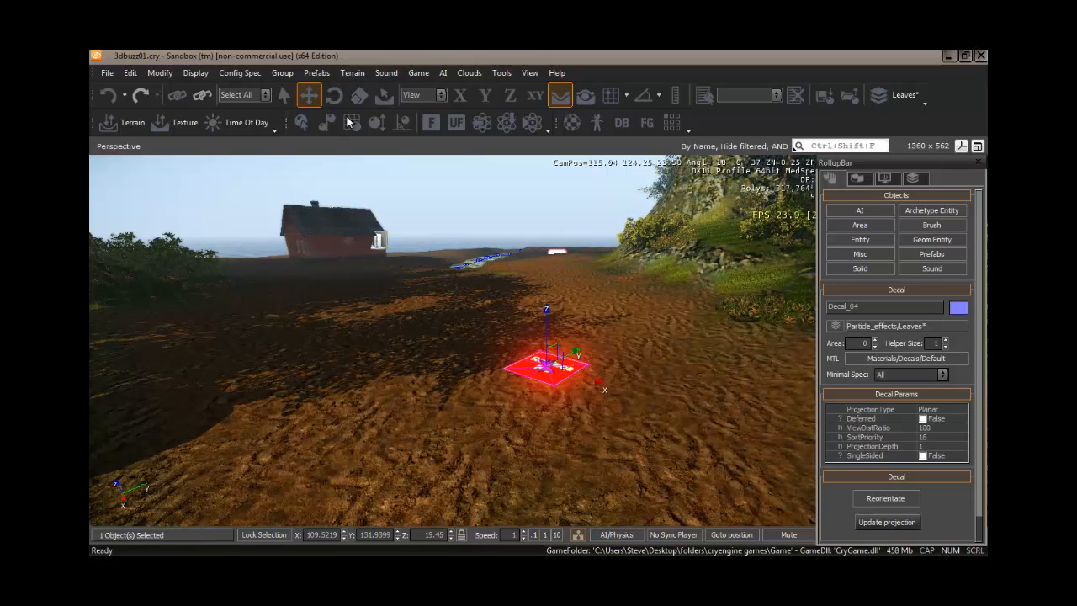
Scale the new decal up uniformly to about 2 and assign it the mud_puddle_1 material.
{"action": "left_click", "coordinate": [359, 94]}
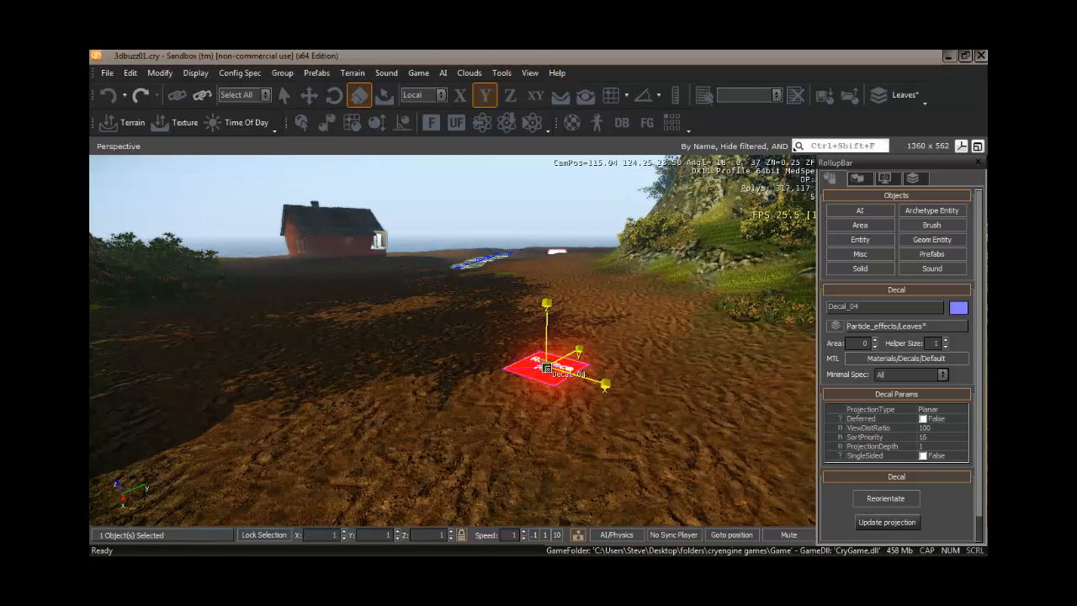
{"action": "left_click_drag", "start_coordinate": [546, 367], "coordinate": [545, 306]}
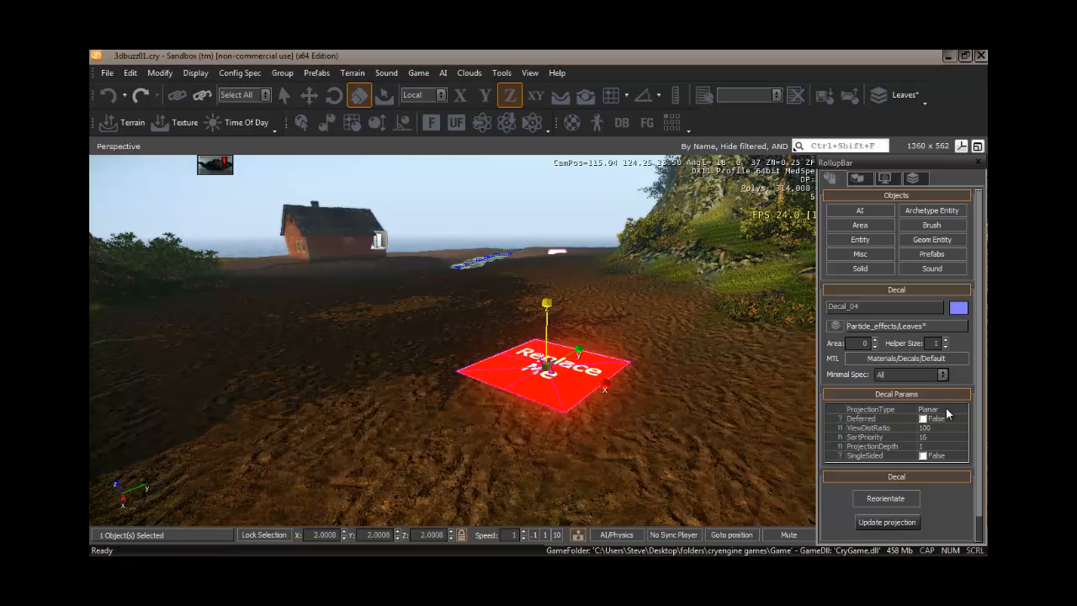
{"action": "left_click", "coordinate": [935, 360]}
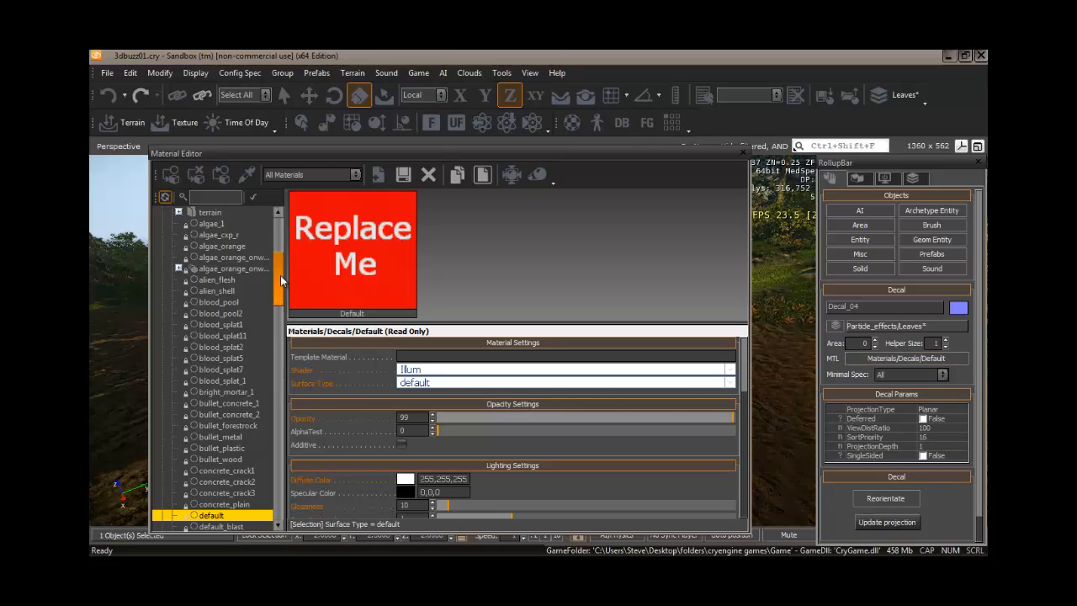
{"action": "left_click_drag", "start_coordinate": [282, 280], "coordinate": [283, 391]}
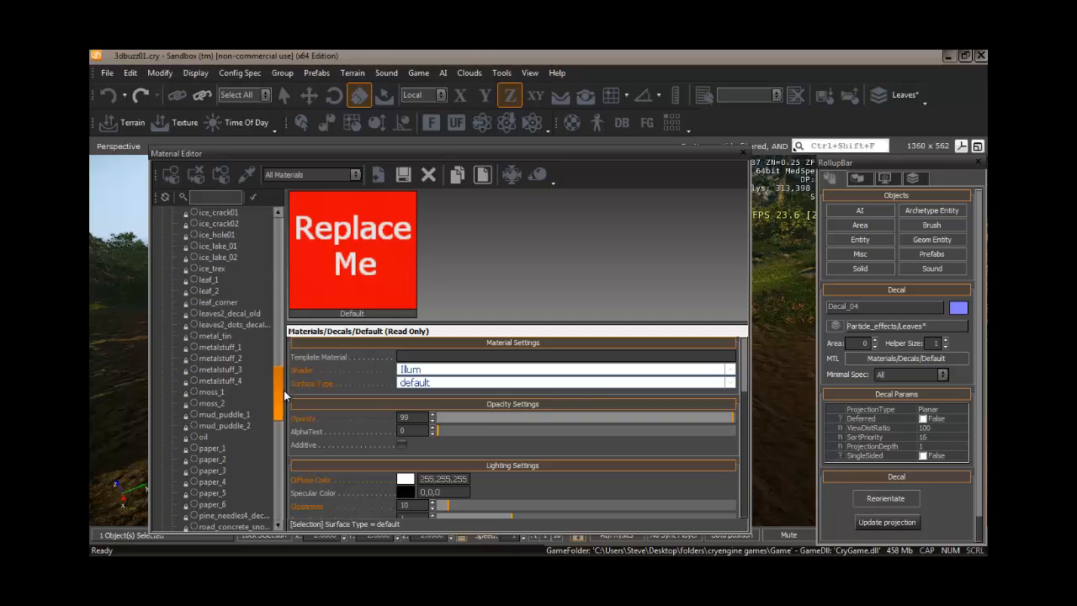
{"action": "left_click", "coordinate": [235, 415]}
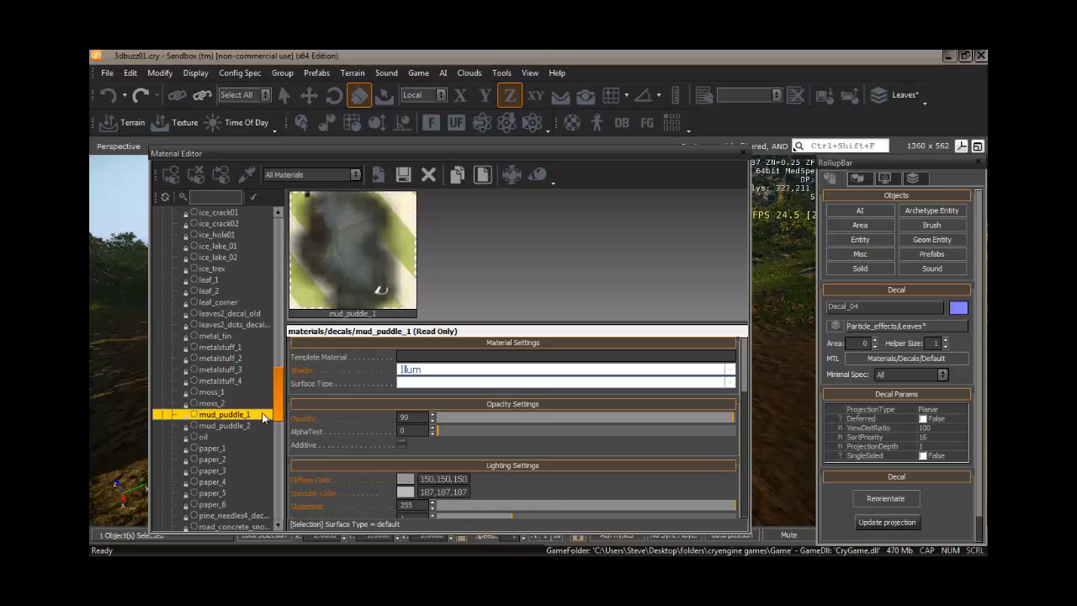
{"action": "left_click", "coordinate": [174, 173]}
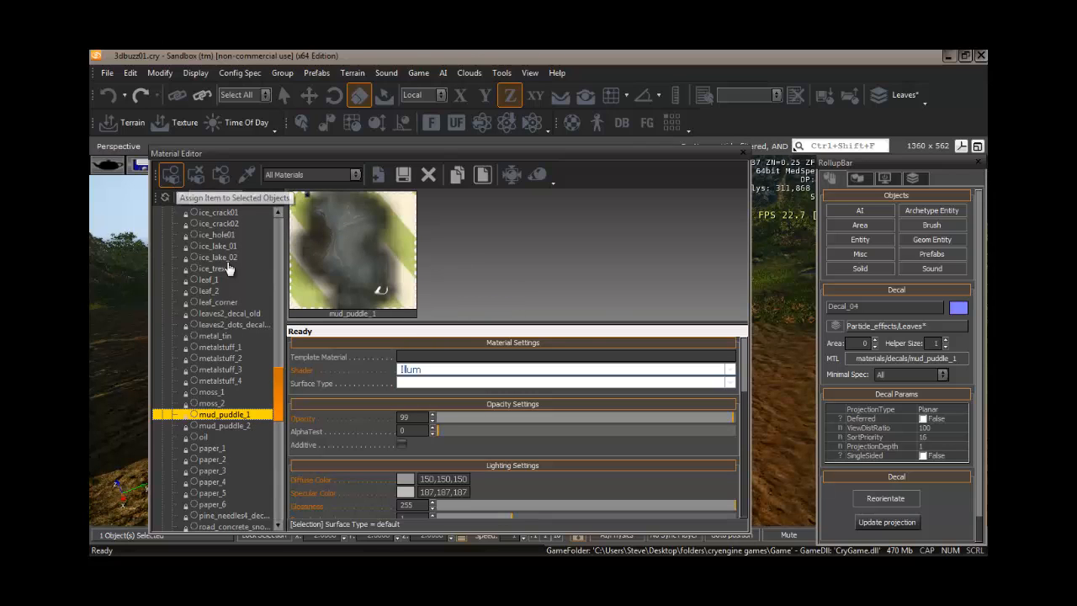
Close the Material Editor and set the decal's projection type to ProjectOnTerrain.
{"action": "left_click", "coordinate": [742, 154]}
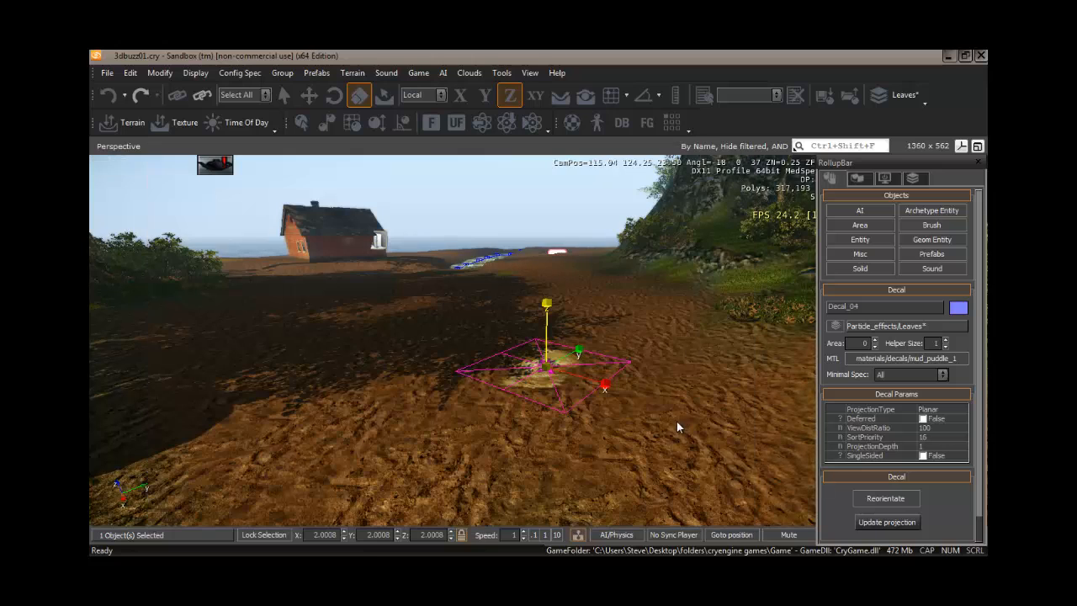
{"action": "left_click", "coordinate": [942, 412]}
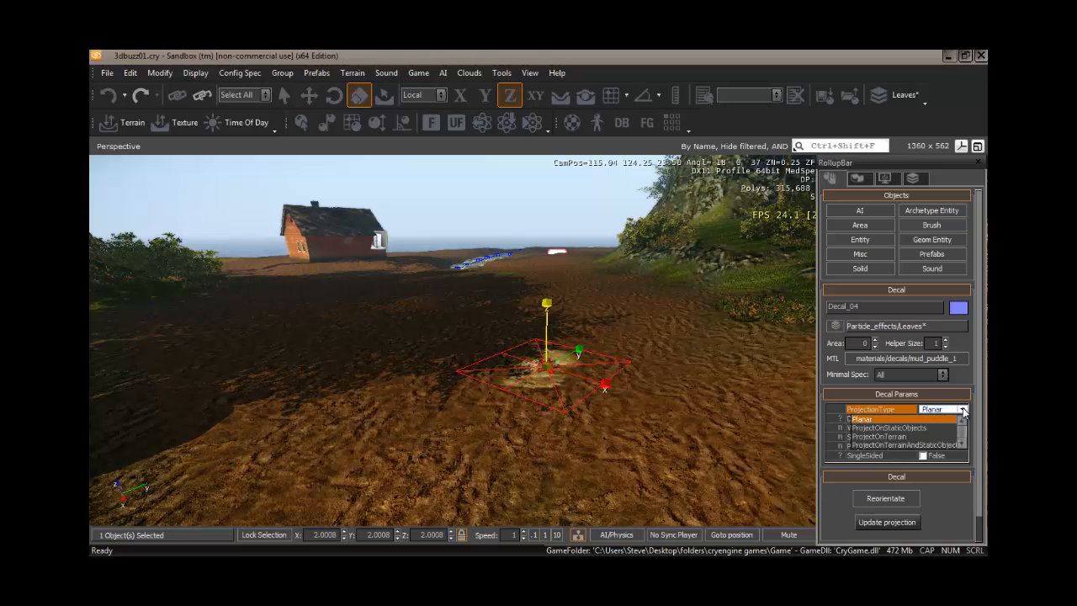
{"action": "left_click", "coordinate": [901, 438]}
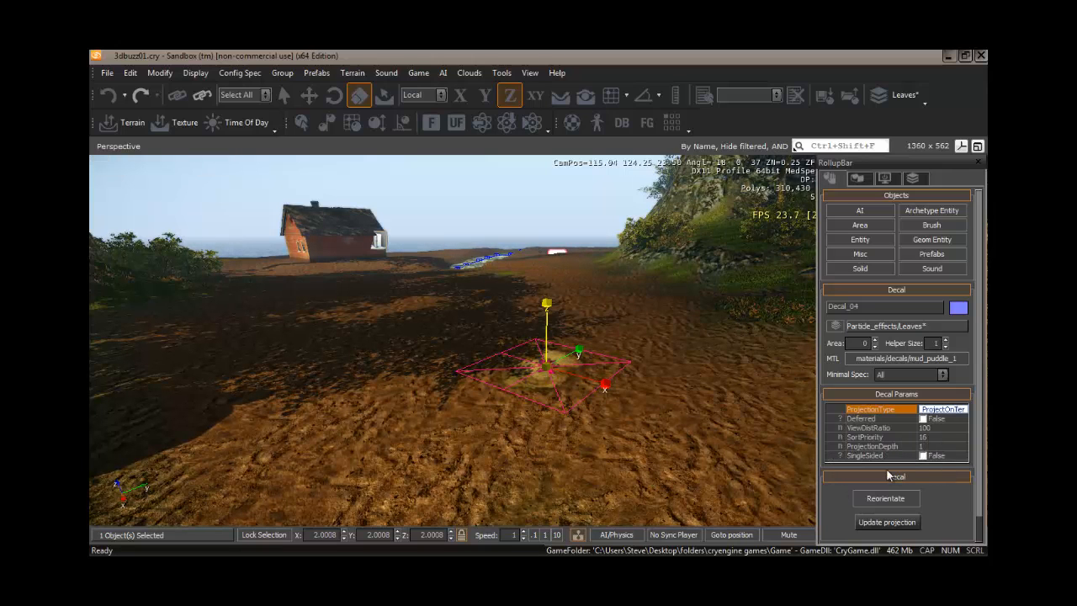
Scale the decal up uniformly to about 4.2 so it covers more of the dirt road.
{"action": "key", "text": "w"}
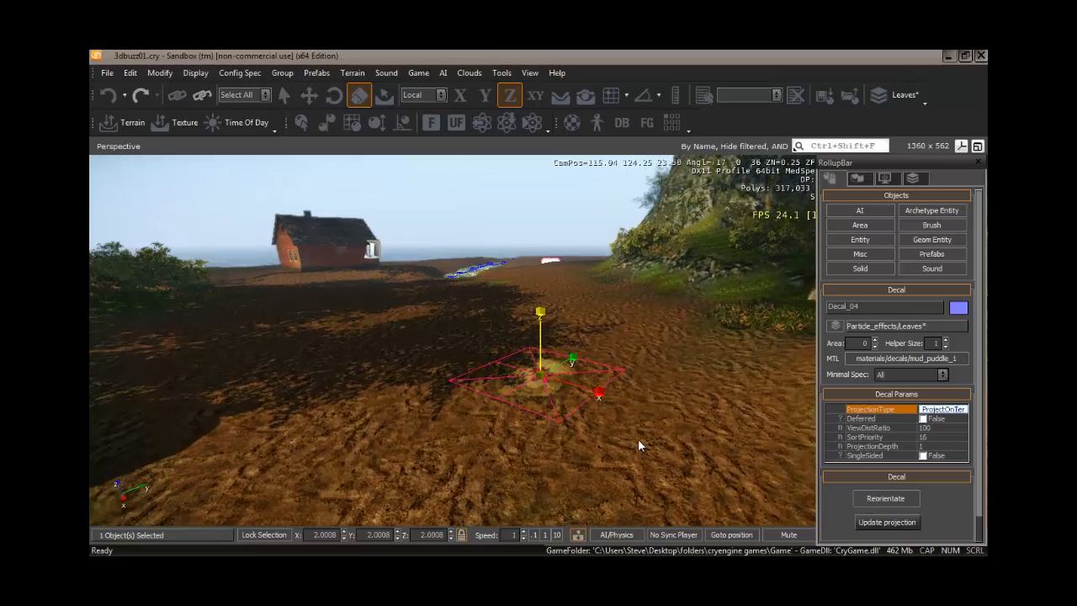
{"action": "right_click_drag", "start_coordinate": [637, 440], "coordinate": [637, 438]}
{"action": "left_click_drag", "start_coordinate": [545, 426], "coordinate": [542, 367]}
{"action": "right_click_drag", "start_coordinate": [691, 446], "coordinate": [716, 474]}
{"action": "key", "text": "s"}
{"action": "key", "text": "w"}
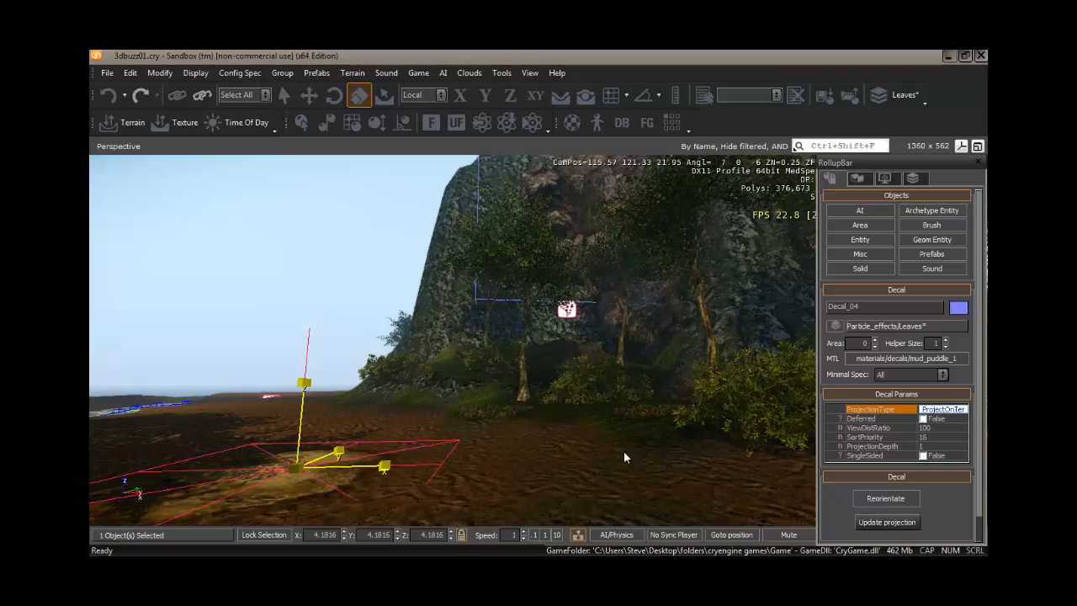
{"action": "right_click_drag", "start_coordinate": [623, 451], "coordinate": [655, 450]}
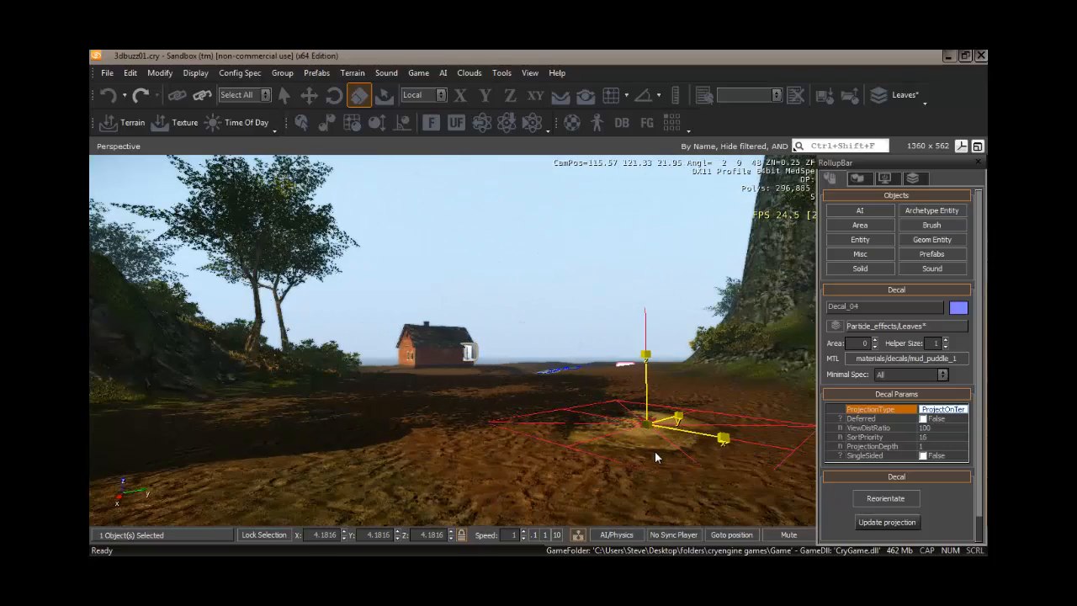